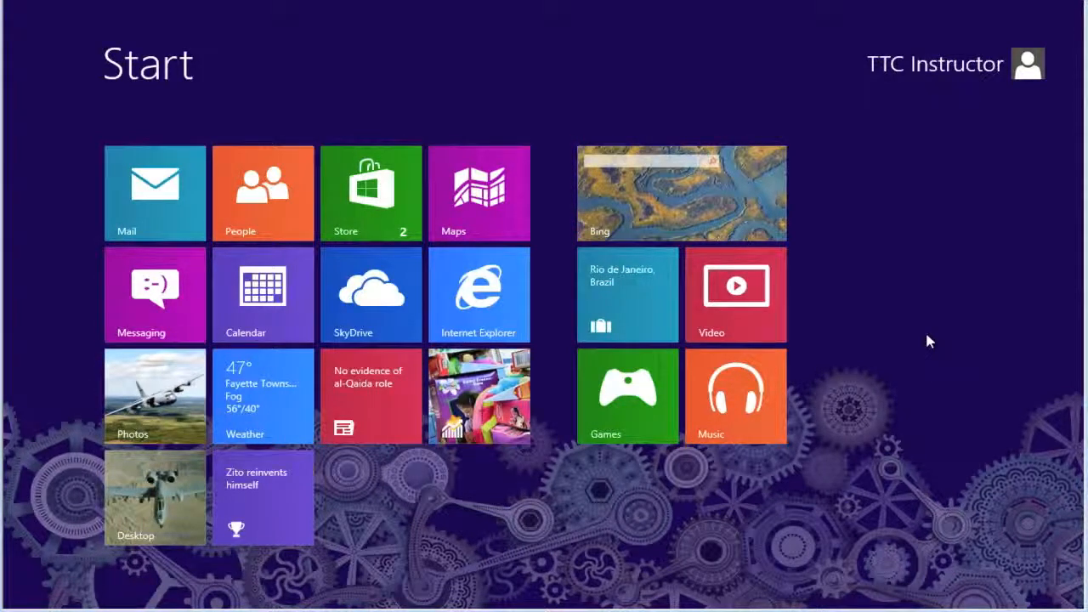
- Open Control Panel from the full apps list and show all its items as small icons
{"action": "right_click", "coordinate": [927, 335]}
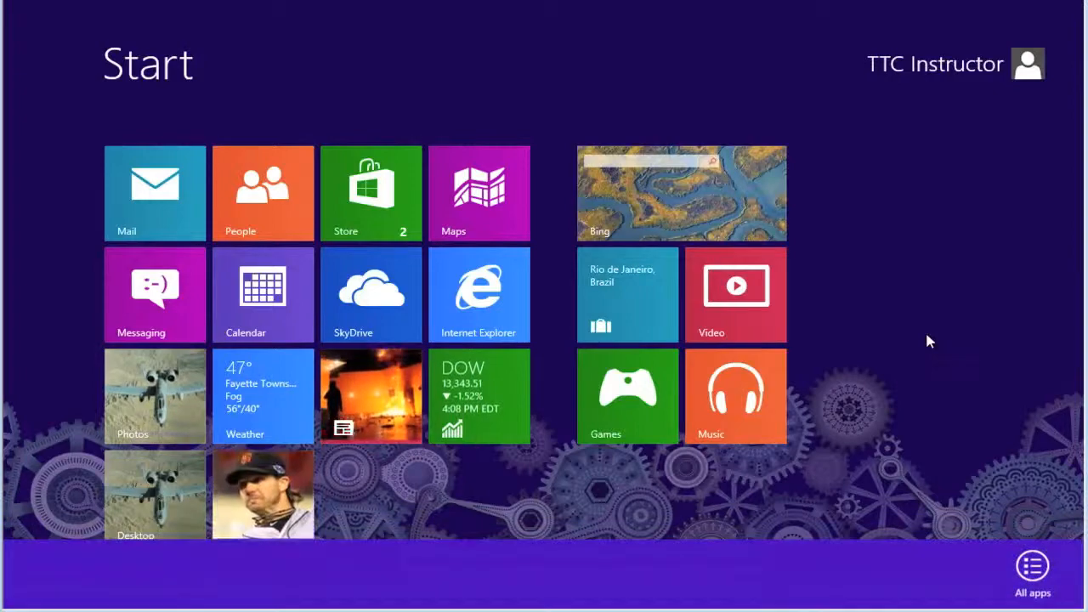
{"action": "left_click", "coordinate": [1034, 568]}
{"action": "scroll", "coordinate": [975, 536], "scroll_direction": "down", "scroll_amount": 2}
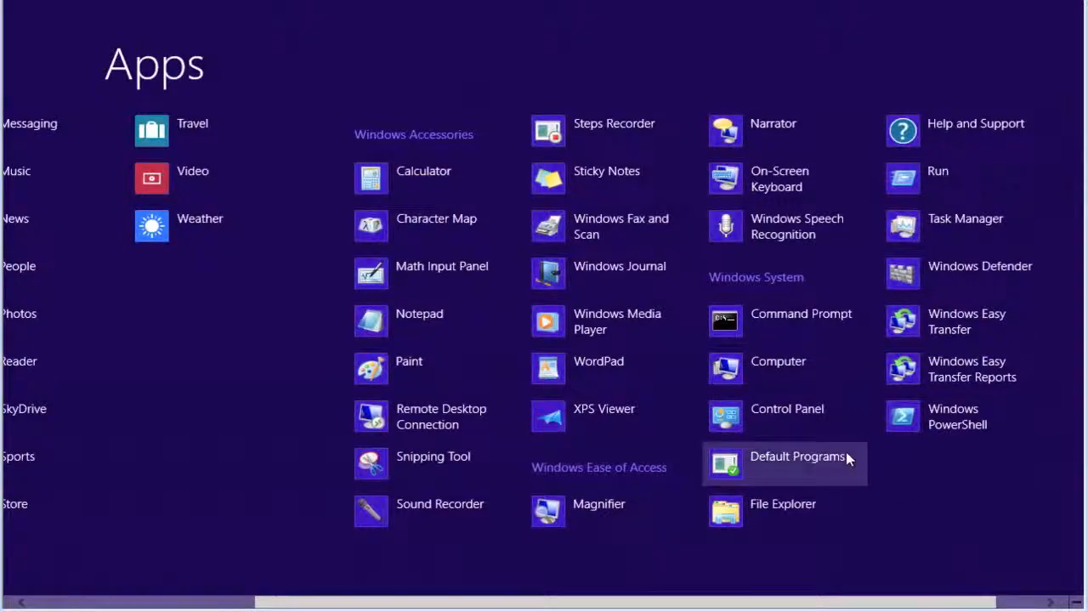
{"action": "left_click", "coordinate": [795, 419]}
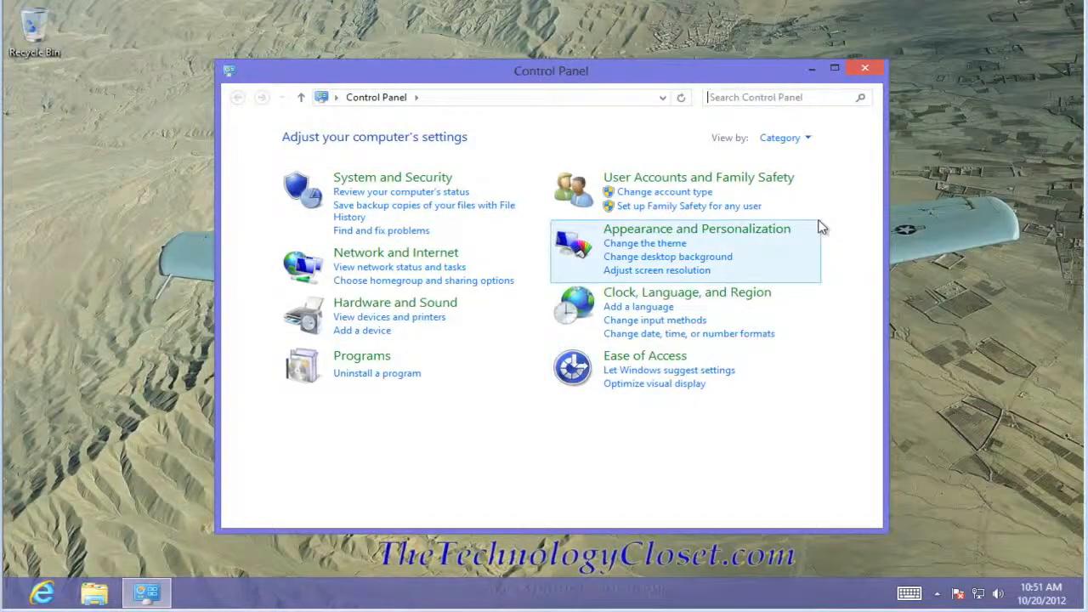
{"action": "left_click", "coordinate": [809, 140]}
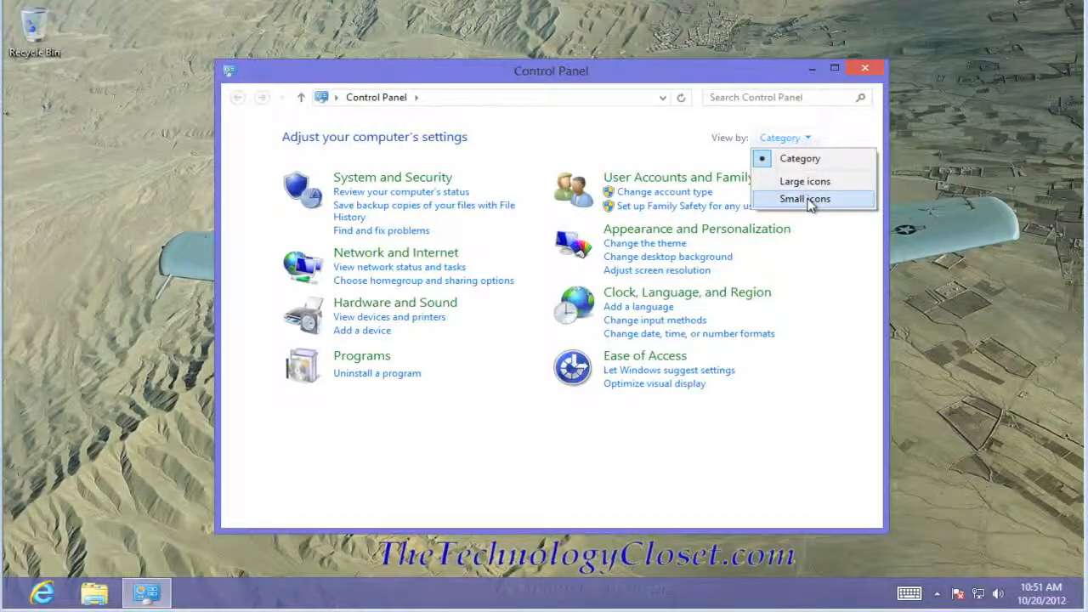
{"action": "left_click", "coordinate": [811, 201]}
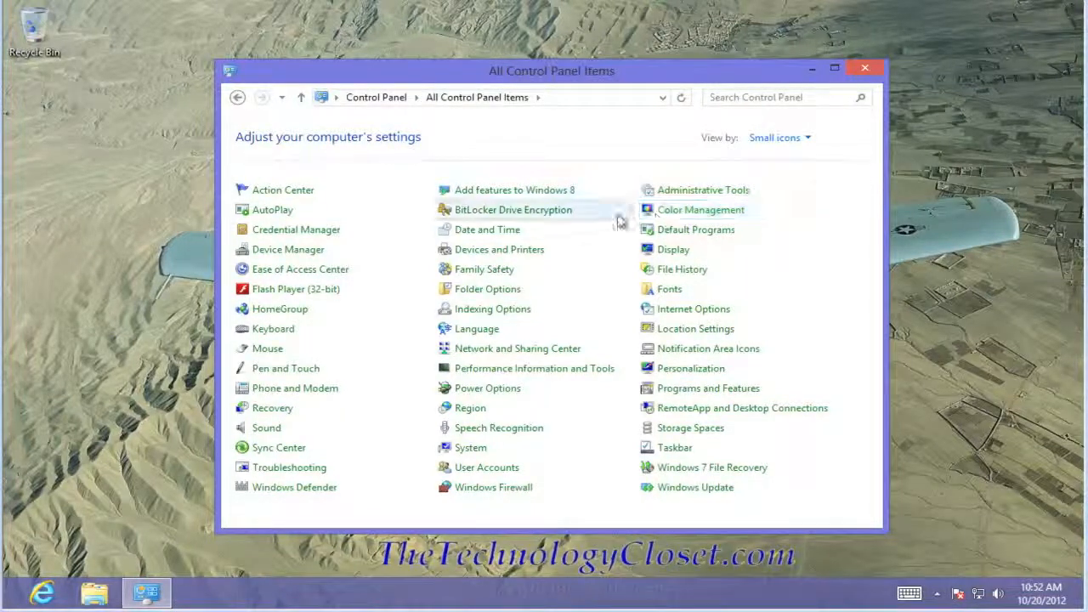
- Start turning on BitLocker for removable drive E: and choose to unlock the drive with a password
{"action": "left_click", "coordinate": [489, 218]}
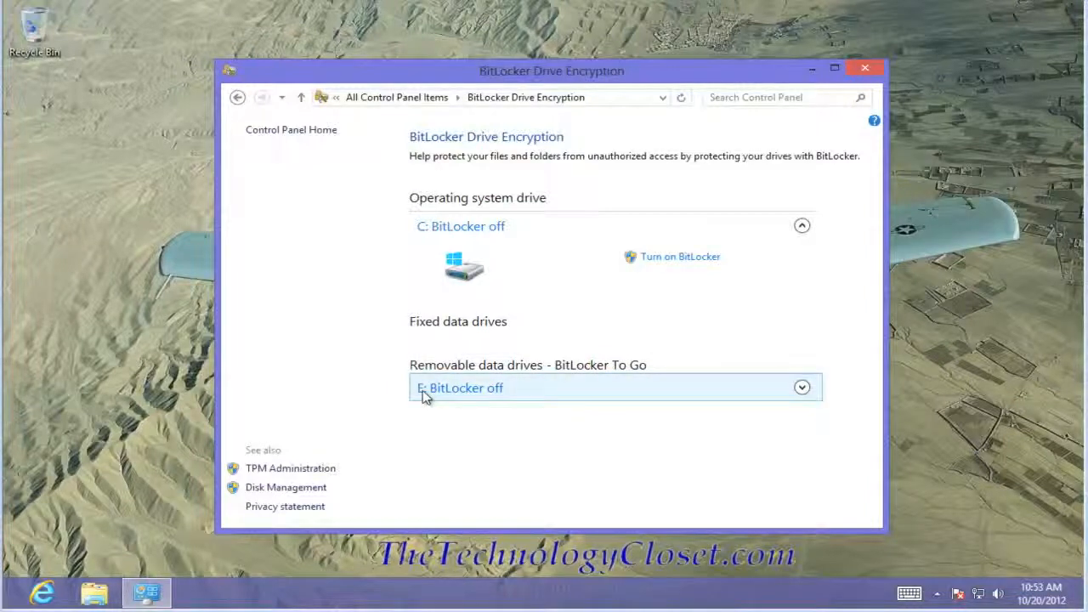
{"action": "left_click", "coordinate": [485, 396]}
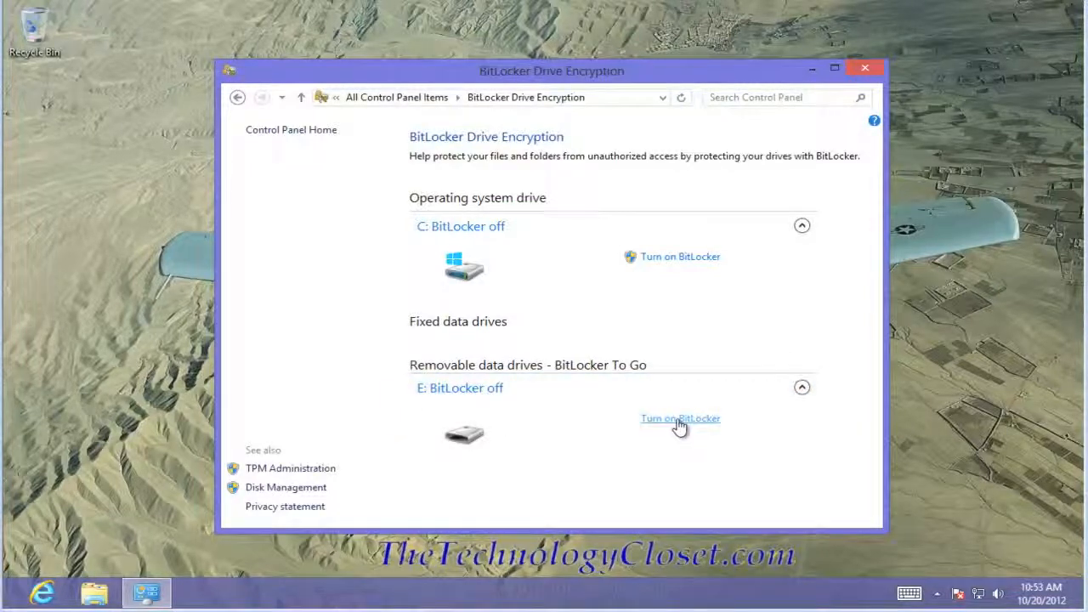
{"action": "left_click", "coordinate": [680, 421]}
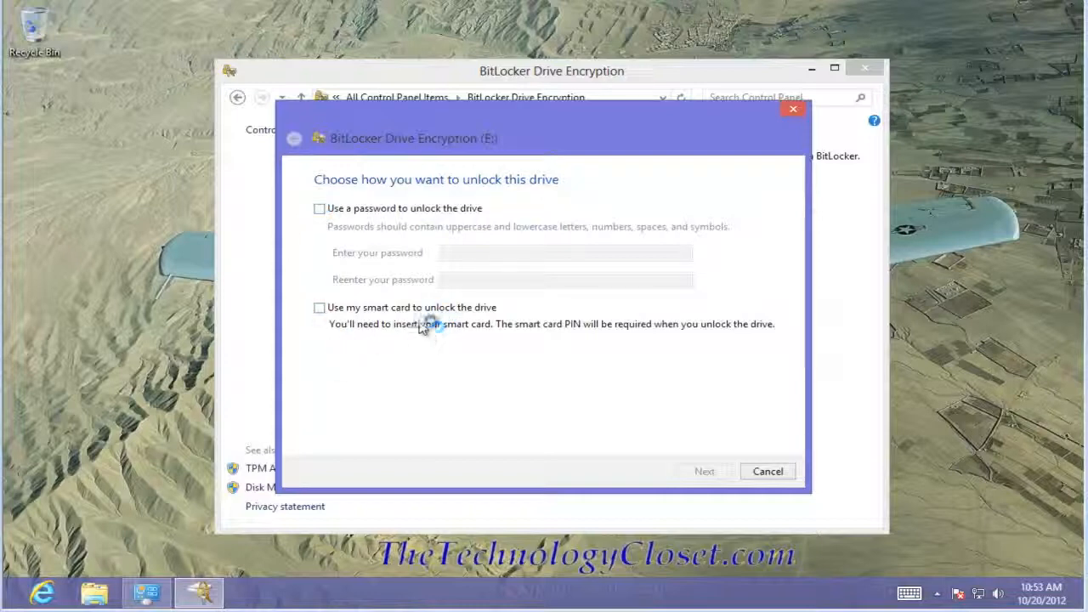
{"action": "left_click", "coordinate": [321, 210]}
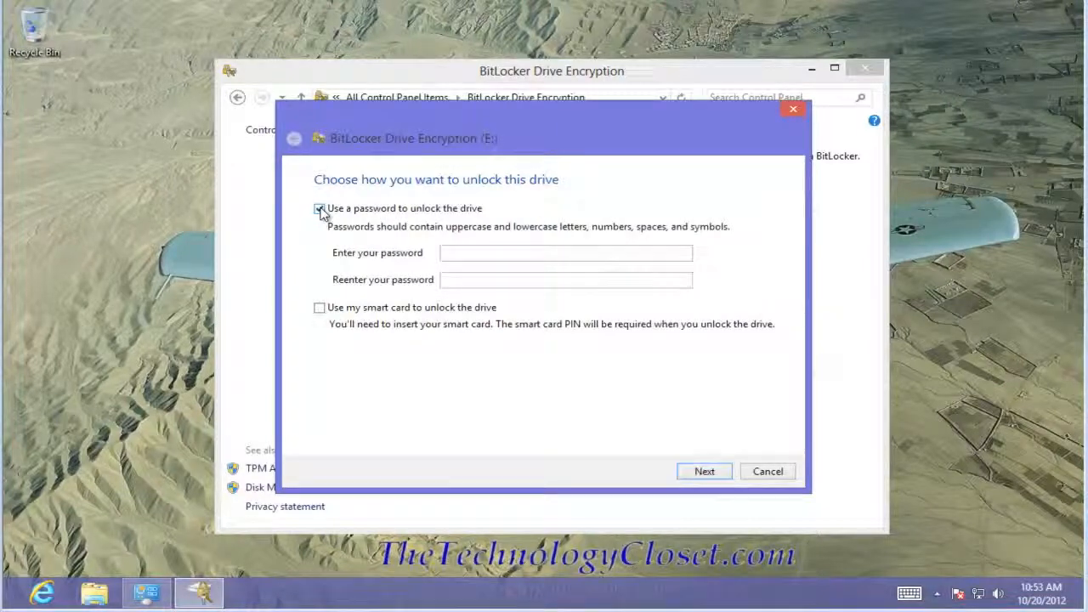
- Try to set a very short unlock password for drive E:, entering it in both password fields
{"action": "left_click", "coordinate": [467, 257]}
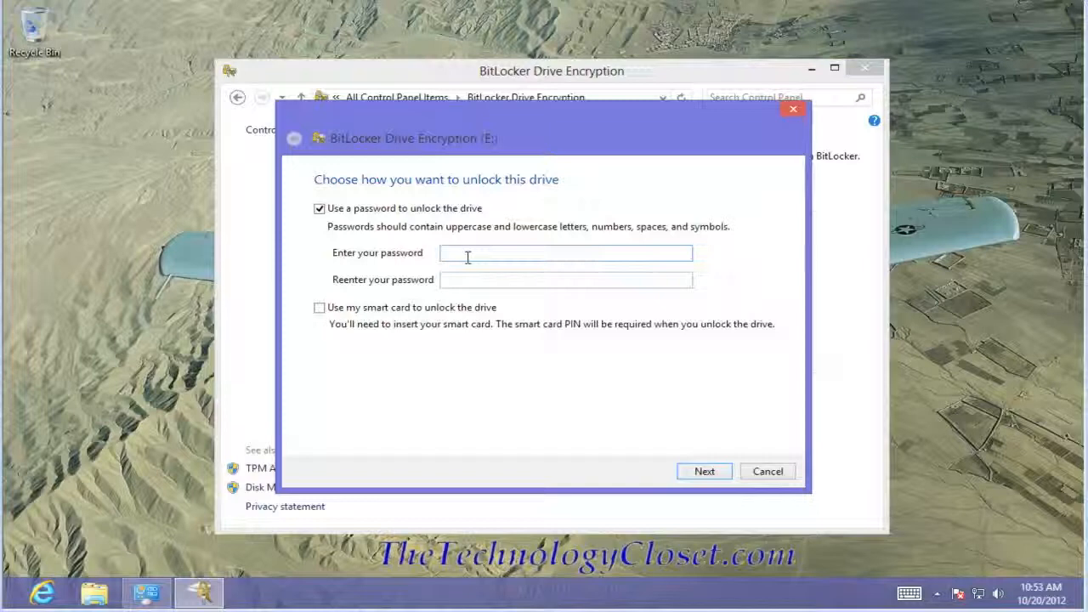
{"action": "type", "text": "pas"}
{"action": "left_click", "coordinate": [458, 280]}
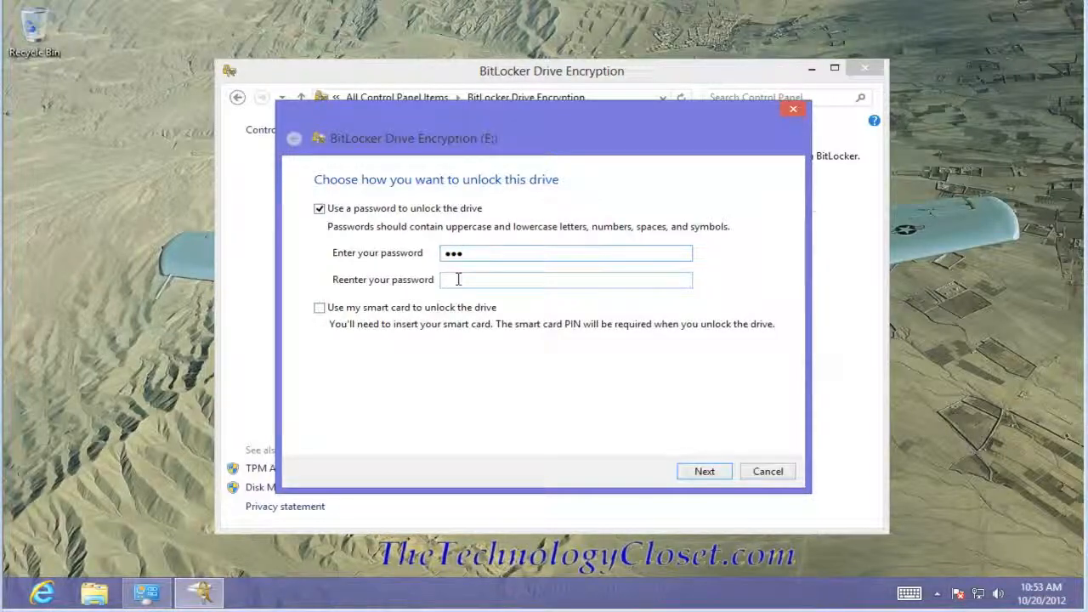
{"action": "type", "text": "pas"}
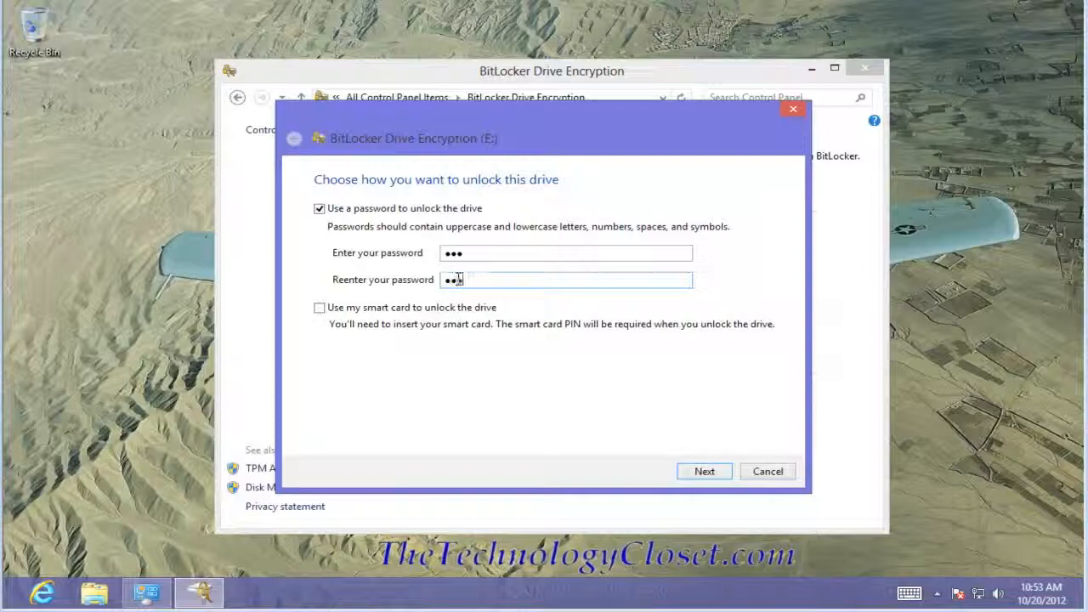
{"action": "left_click", "coordinate": [704, 474]}
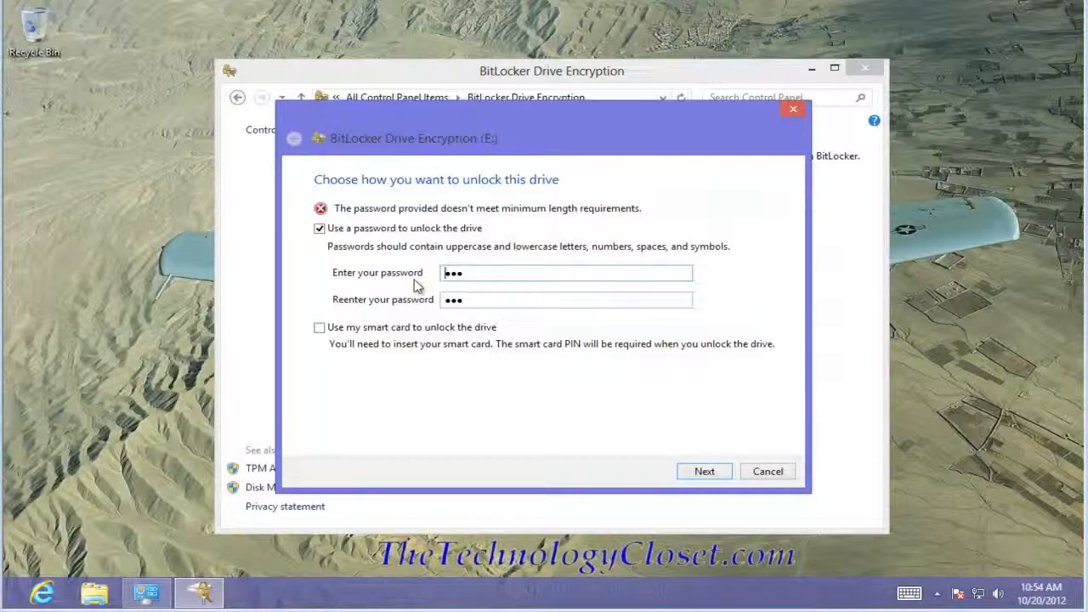
- Replace the unlock password with a longer one in both password fields and continue to the recovery key backup
{"action": "left_click", "coordinate": [468, 272]}
{"action": "left_click_drag", "start_coordinate": [463, 272], "coordinate": [425, 287]}
{"action": "type", "text": "••••••••"}
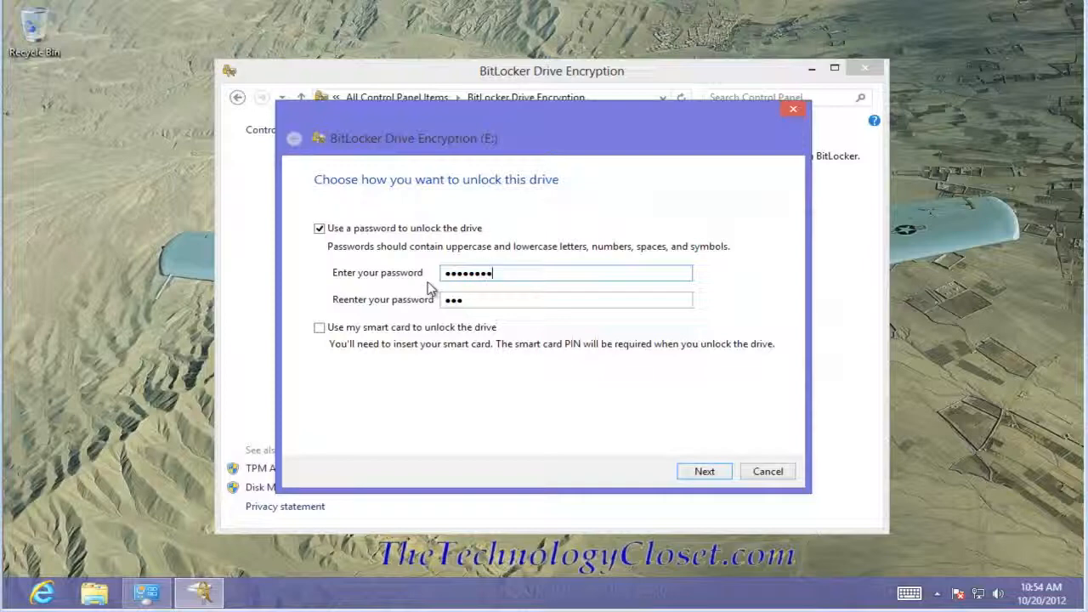
{"action": "double_click", "coordinate": [469, 304]}
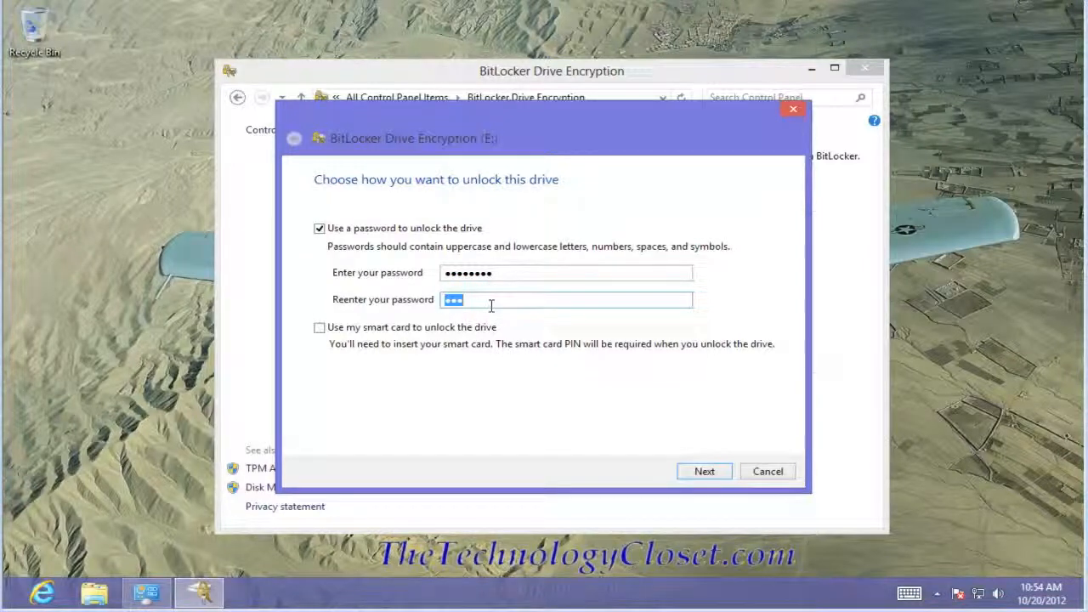
{"action": "type", "text": "•••••••••"}
{"action": "left_click", "coordinate": [717, 473]}
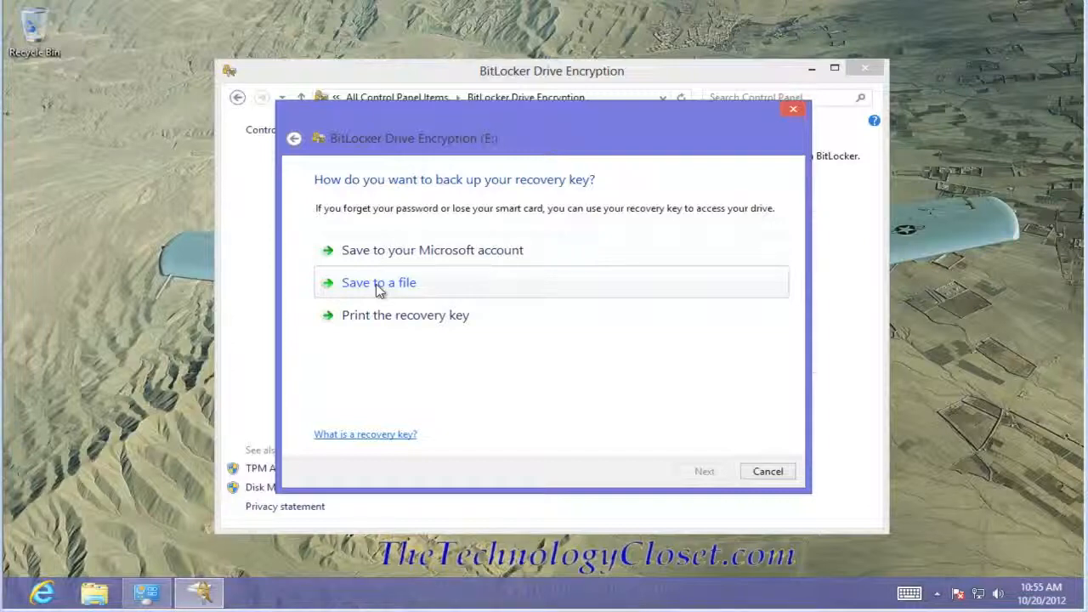
- Back up the recovery key to a text file on the Desktop and continue to the encryption scope
{"action": "left_click", "coordinate": [380, 287]}
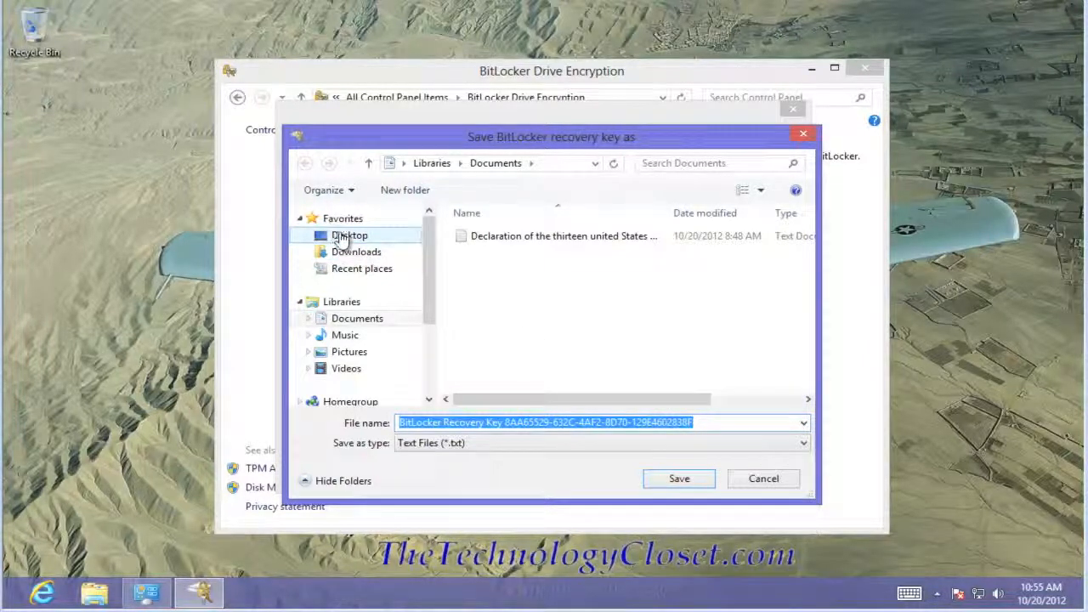
{"action": "left_click", "coordinate": [346, 238]}
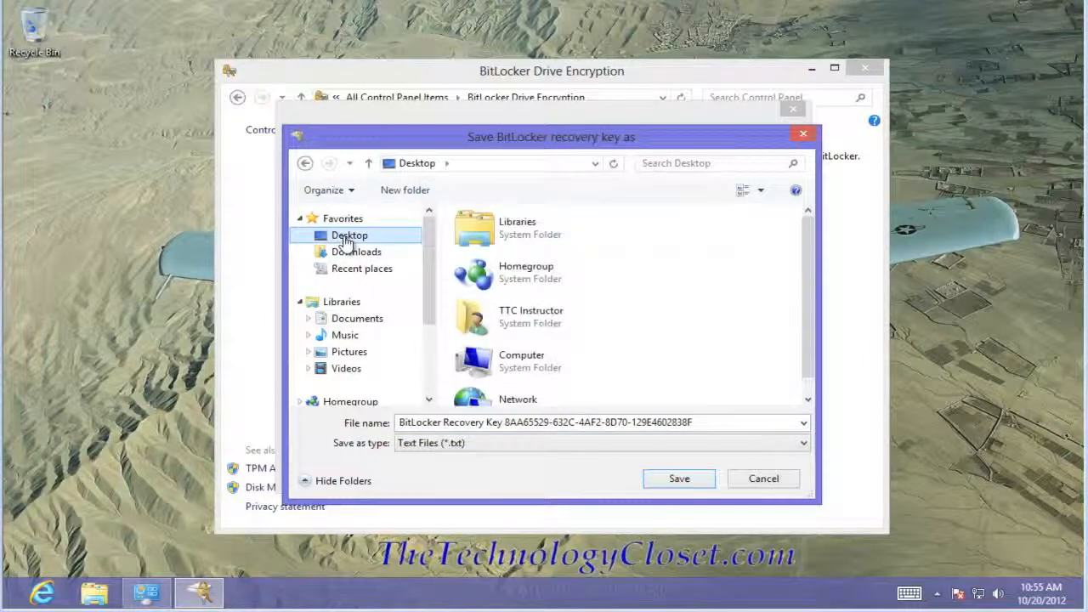
{"action": "left_click", "coordinate": [669, 482]}
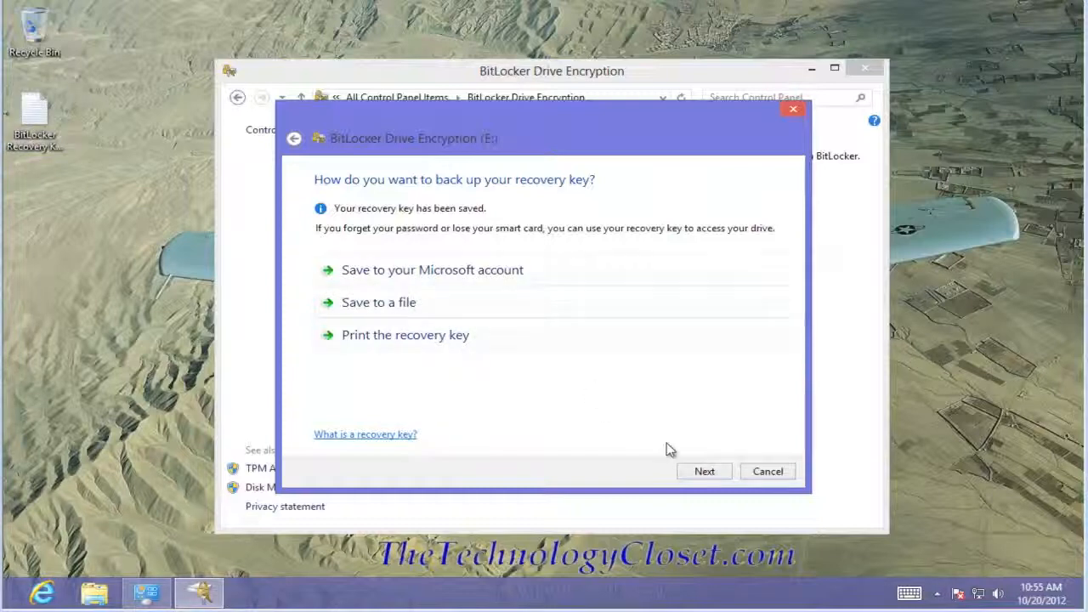
{"action": "left_click", "coordinate": [707, 472]}
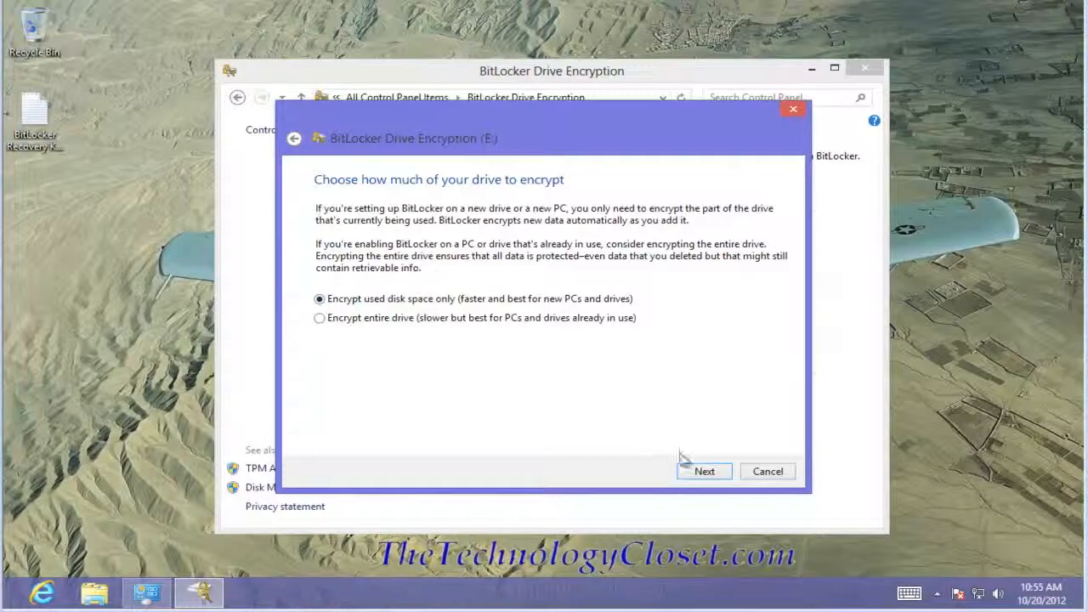
- Encrypt only the used disk space on drive E: and dismiss the completion message
{"action": "left_click", "coordinate": [704, 472]}
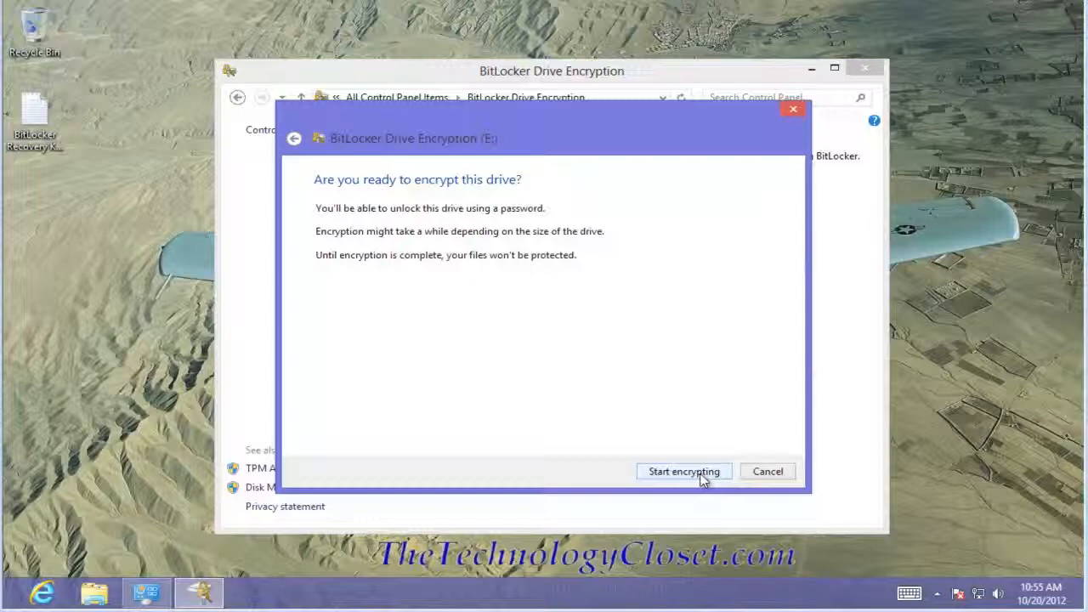
{"action": "left_click", "coordinate": [701, 475]}
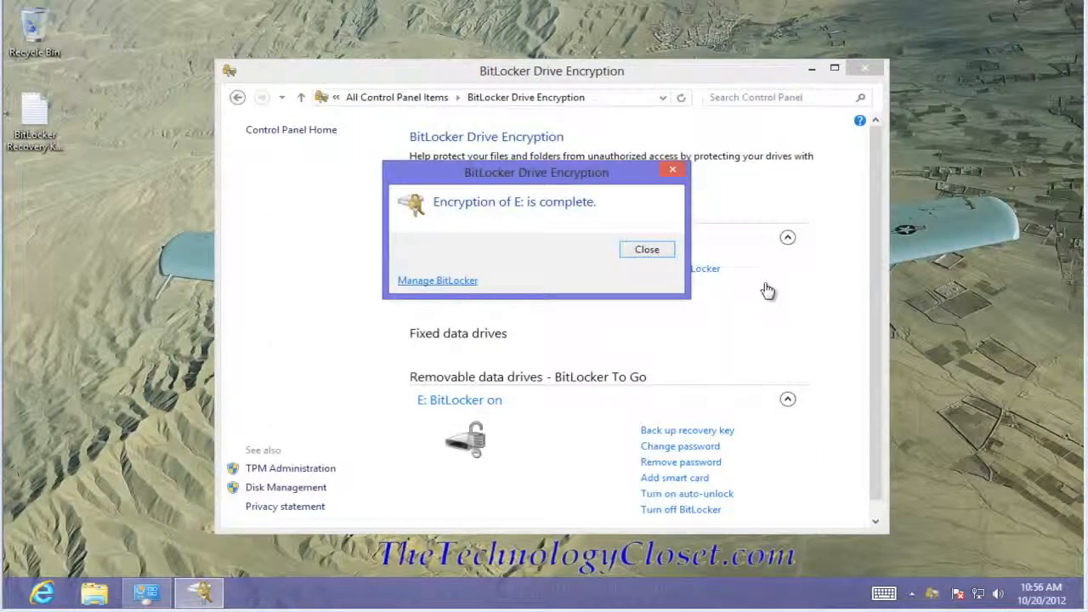
{"action": "left_click", "coordinate": [646, 252]}
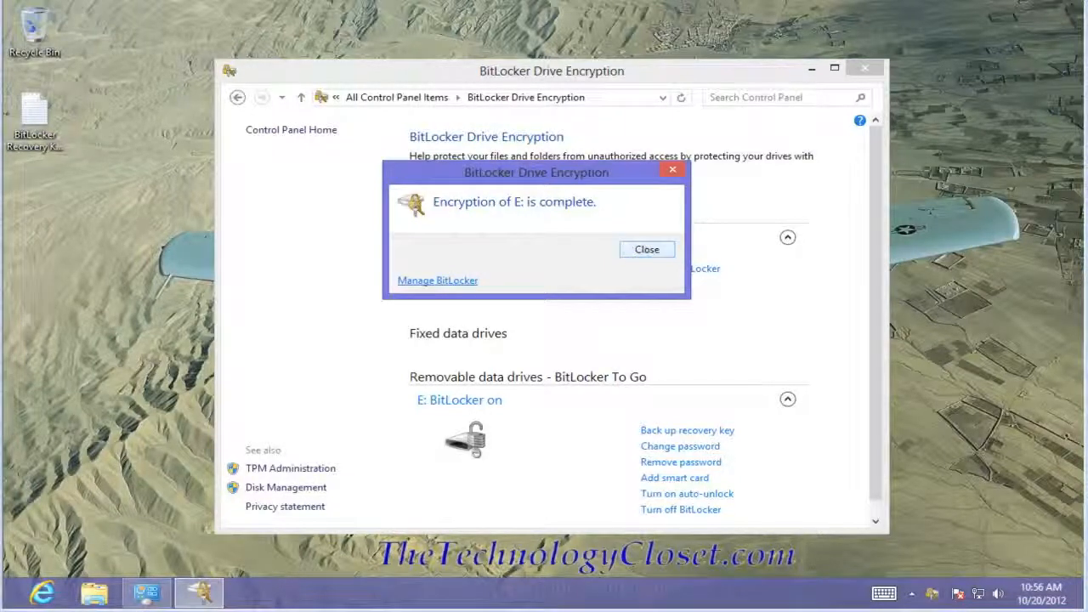
{"action": "left_click", "coordinate": [644, 251]}
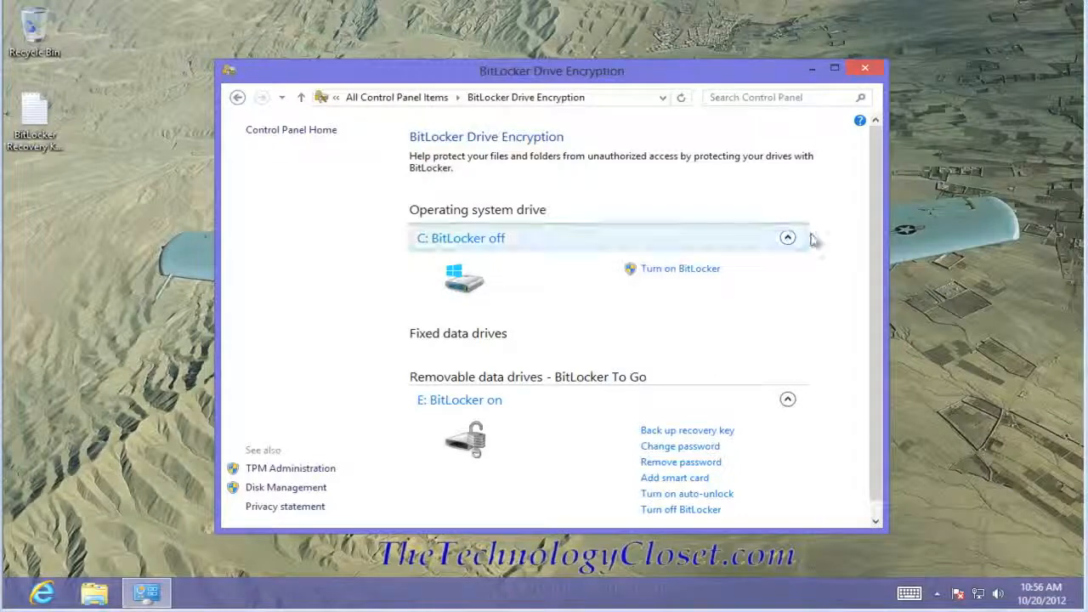
{"action": "scroll", "coordinate": [876, 199], "scroll_direction": "down", "scroll_amount": 1}
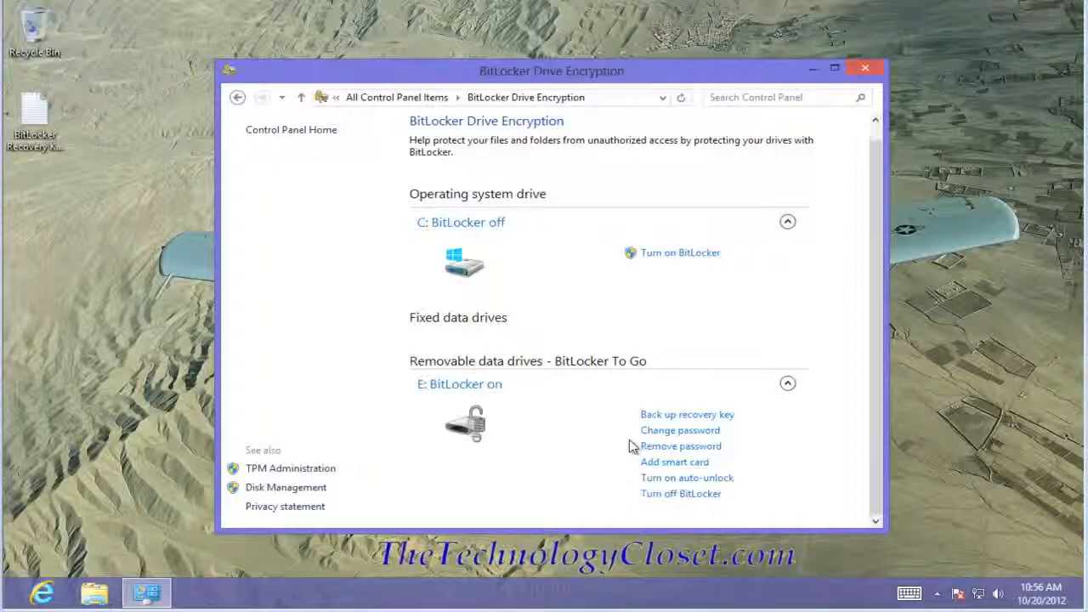
- Switch to the desktop and list the computer's drives in File Explorer
{"action": "key", "text": "super"}
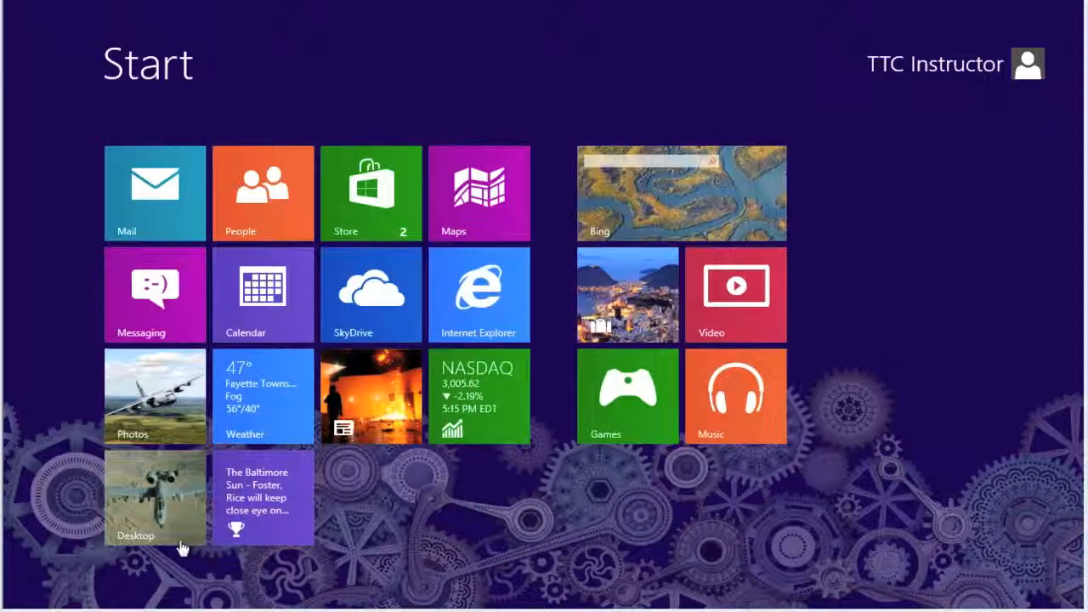
{"action": "left_click", "coordinate": [152, 509]}
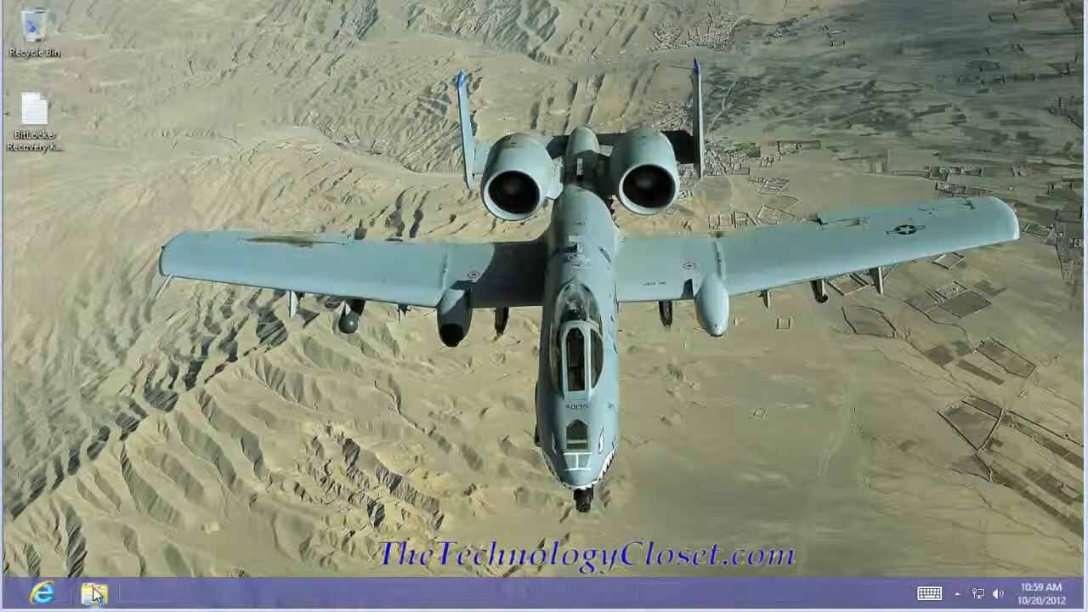
{"action": "left_click", "coordinate": [96, 594]}
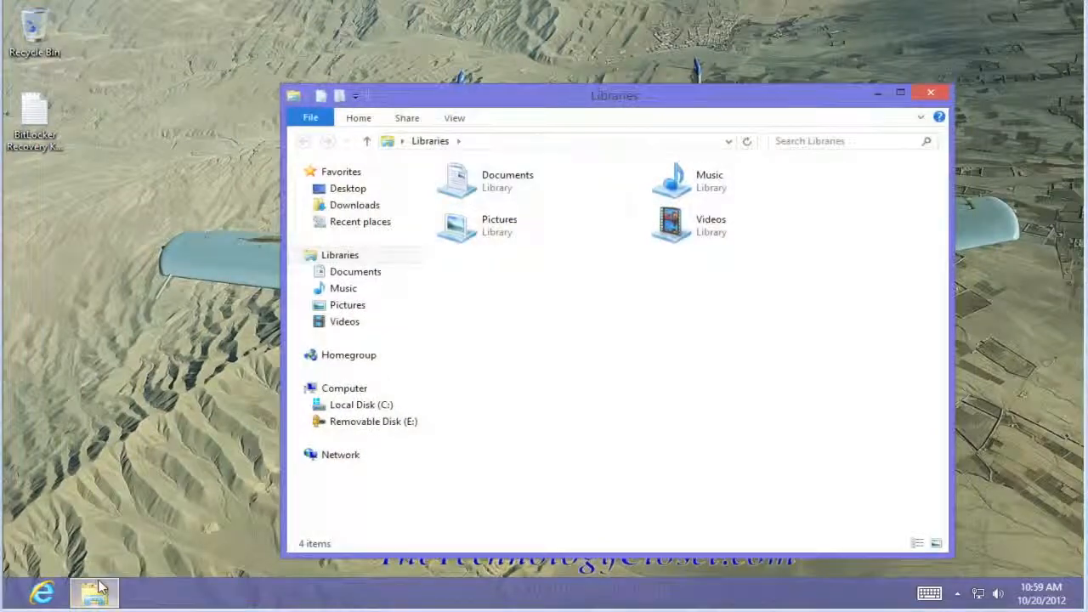
{"action": "left_click", "coordinate": [345, 389]}
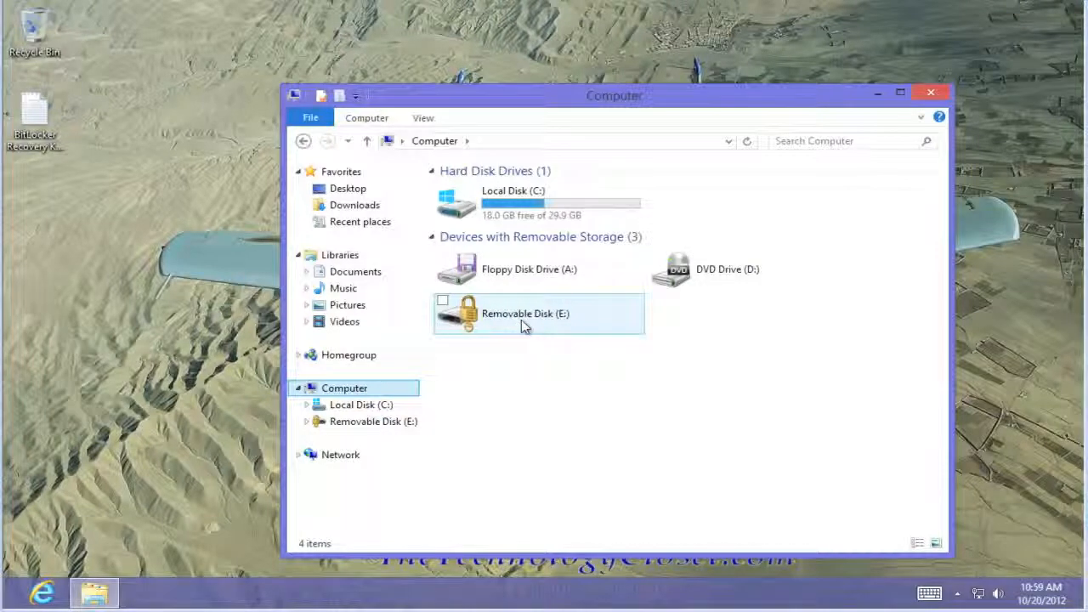
- Unlock Removable Disk (E:) by entering the BitLocker password, and open the drive's contents
{"action": "double_click", "coordinate": [473, 323]}
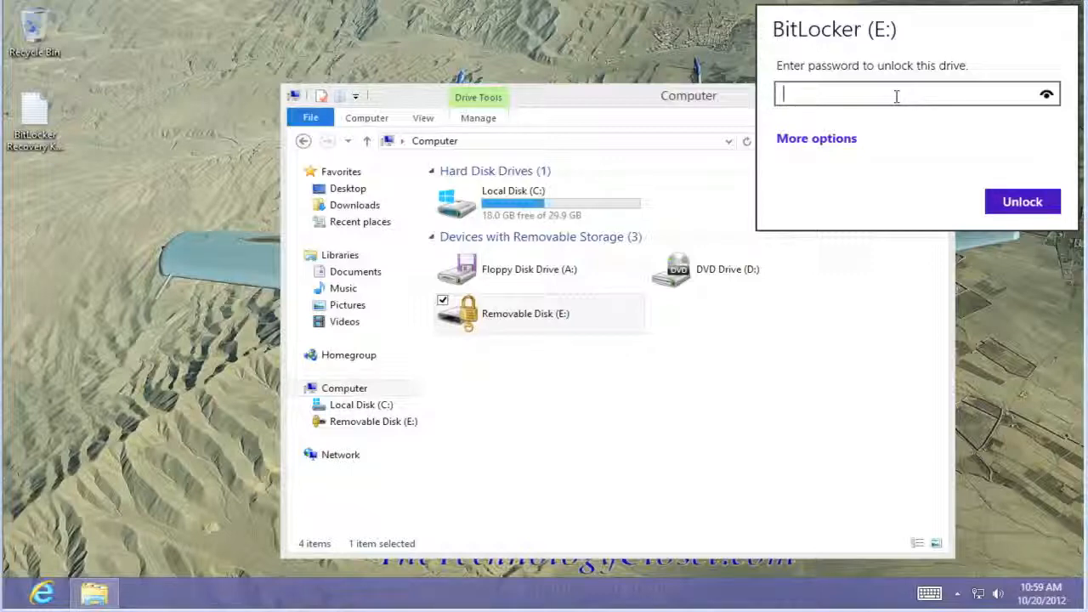
{"action": "type", "text": "•••••••••"}
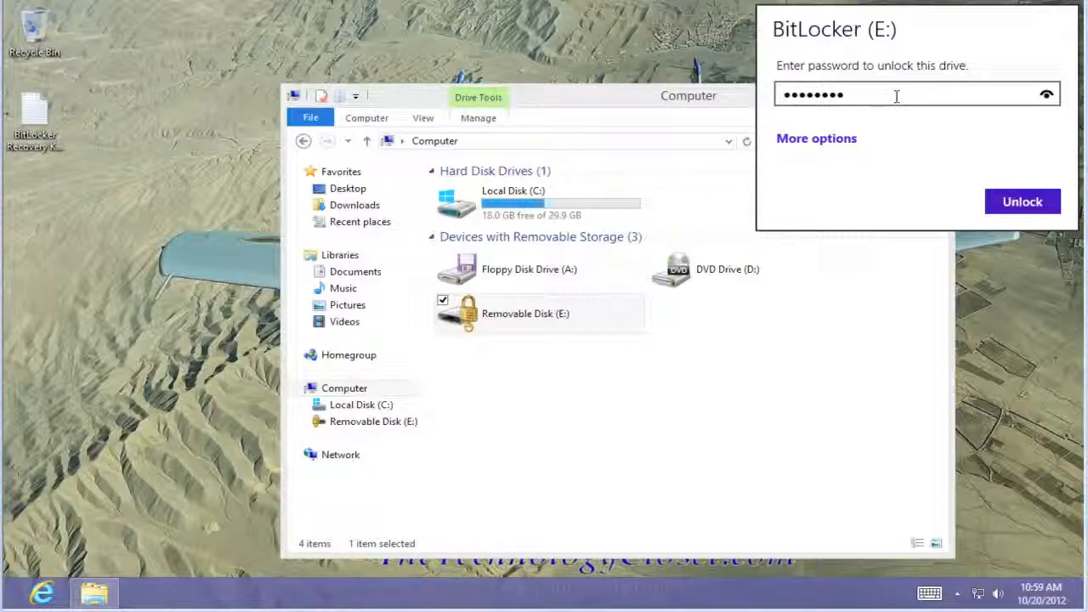
{"action": "left_click", "coordinate": [1014, 203]}
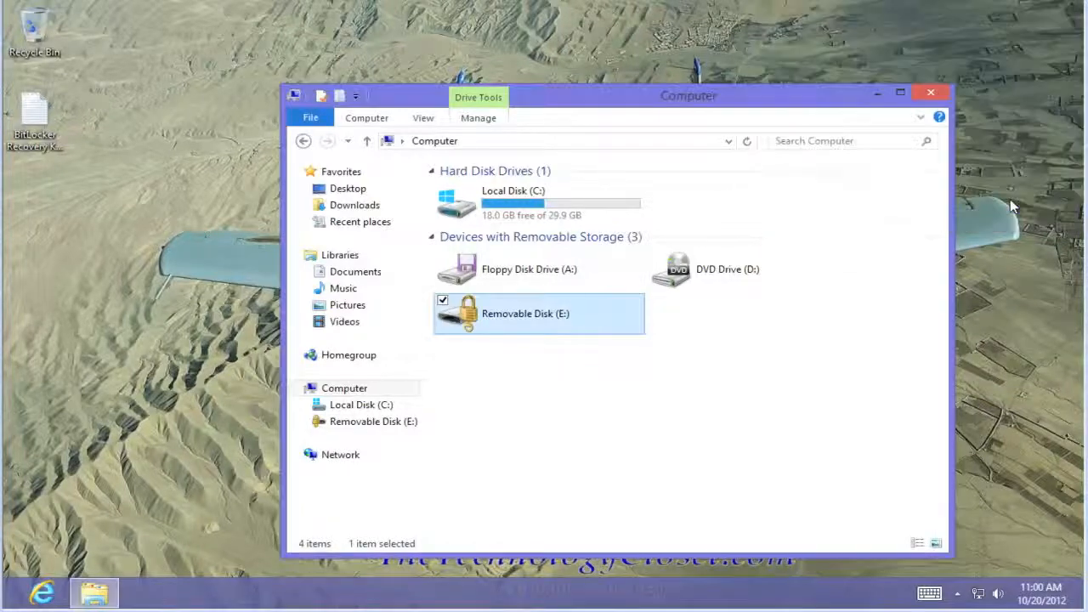
{"action": "double_click", "coordinate": [551, 307]}
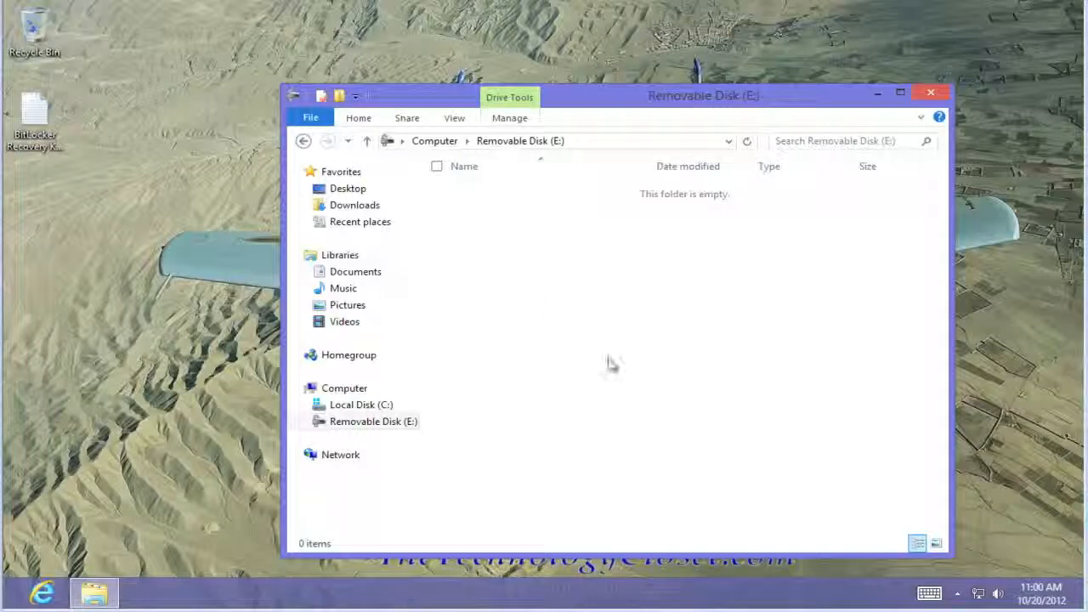
{"action": "mouse_move", "coordinate": [1087, 611]}
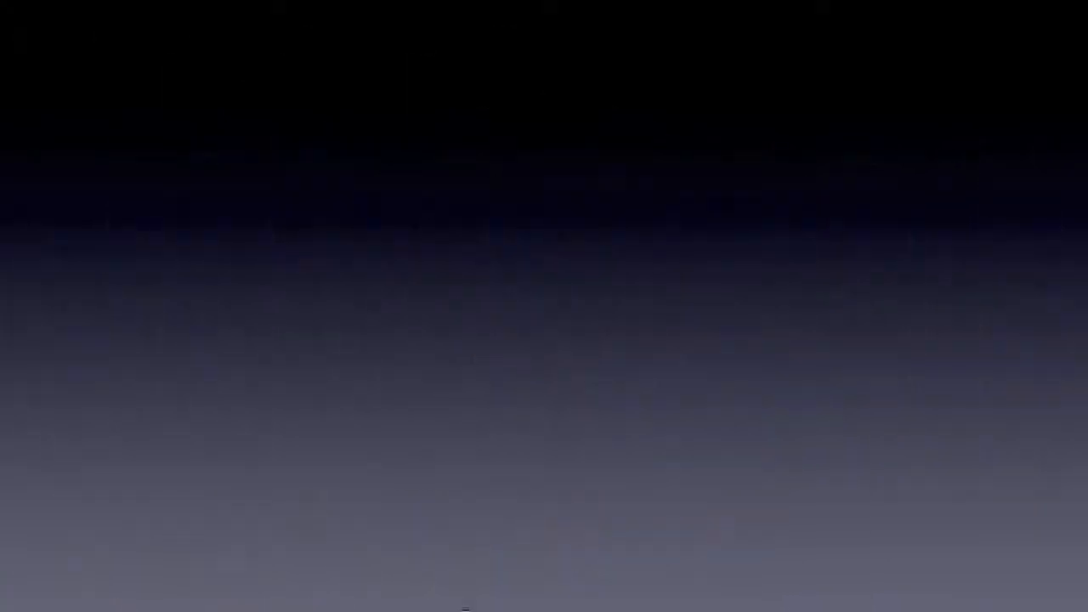